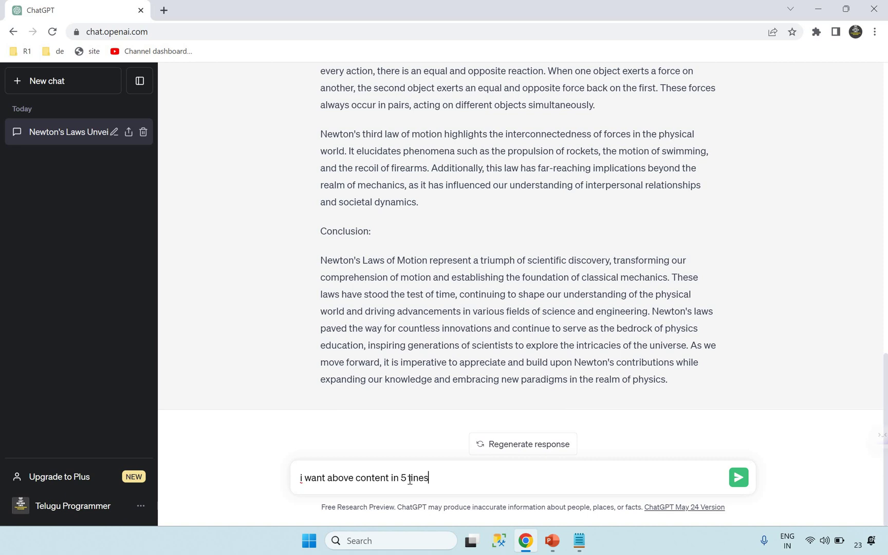
# Step: Send the five-line shortening request and select the returned Newton's laws summary, then deselect it
pyautogui.press('Return')
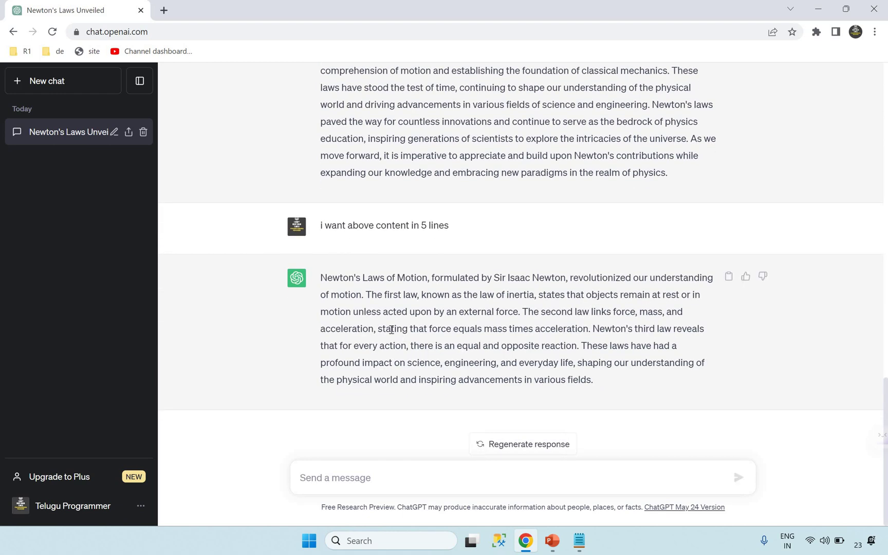
pyautogui.moveTo(594, 381); pyautogui.dragTo(321, 278)
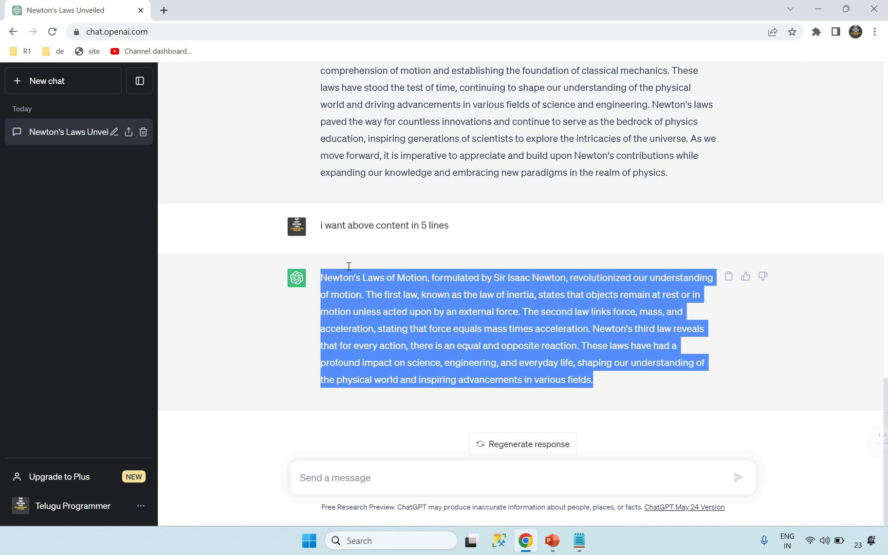
pyautogui.scroll(1, 554, 162)
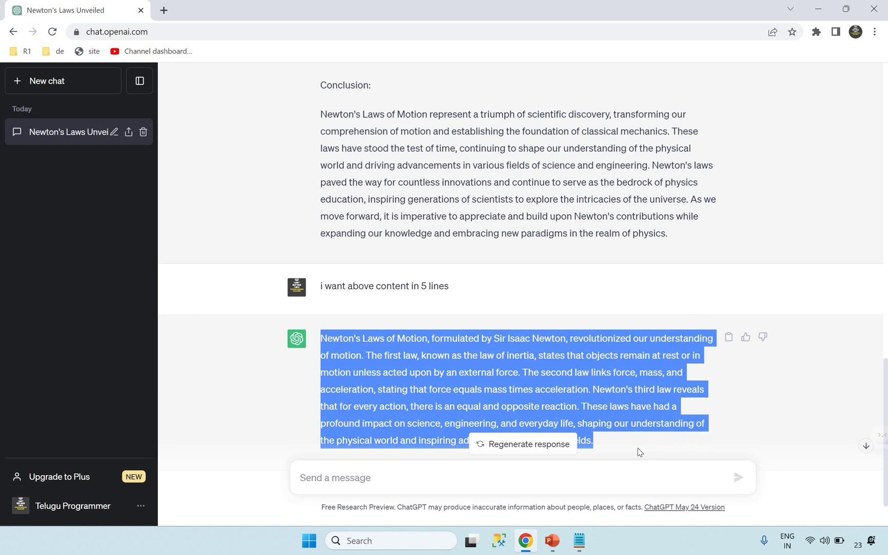
pyautogui.click(375, 343)
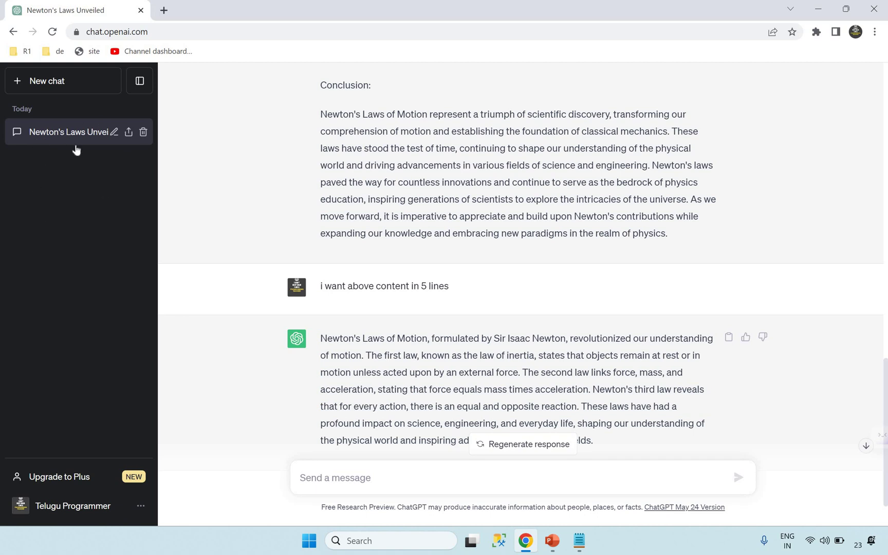
# Step: Start a new empty chat after briefly revisiting the Newton's Laws Unveiled conversation
pyautogui.click(18, 83)
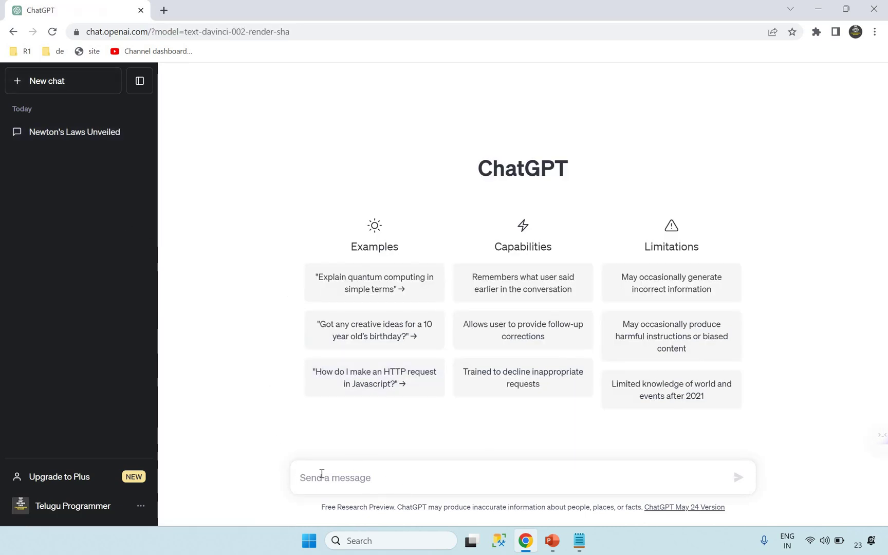
pyautogui.hotkey('alt', 'Left')
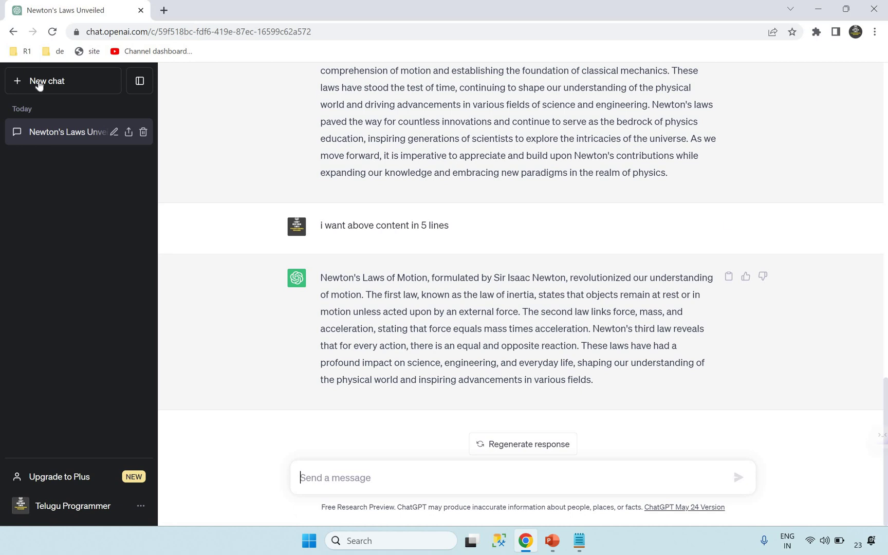
pyautogui.hotkey('alt', 'Right')
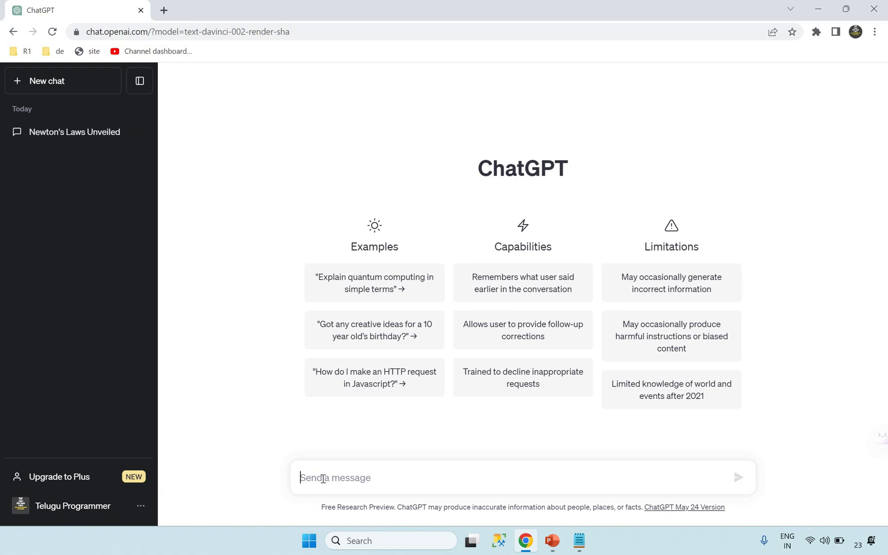
# Step: Send the prompt 'Write a program on fibonacci series in C# and Java'
pyautogui.write('I')
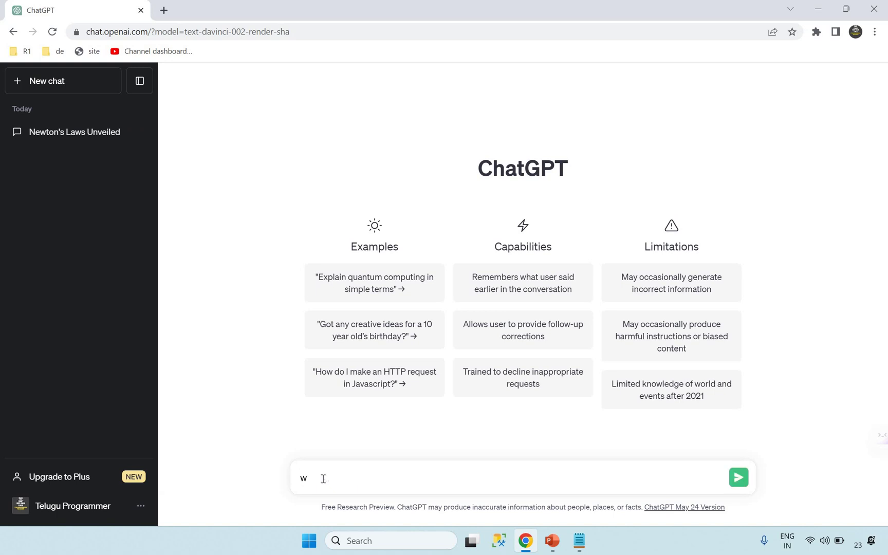
pyautogui.press('BackSpace')
pyautogui.write('W')
pyautogui.press('BackSpace')
pyautogui.write('Write a program on fibonacci')
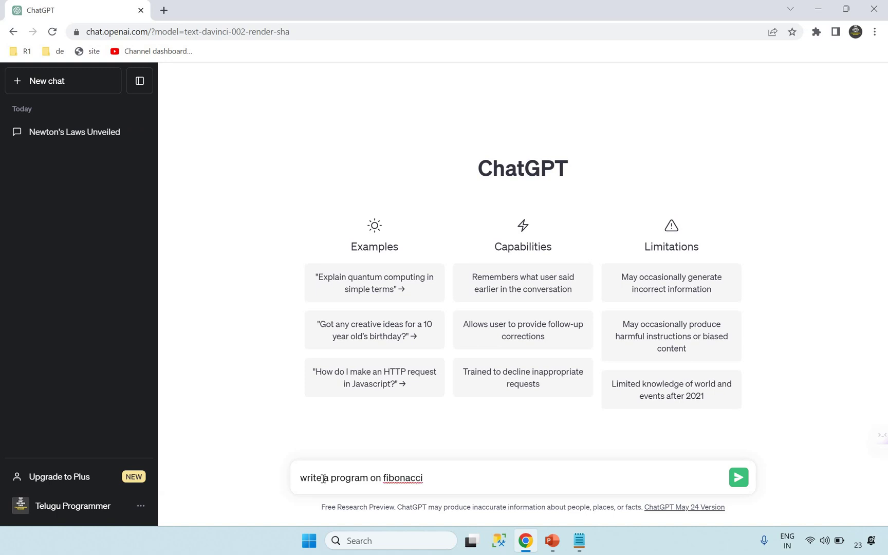
pyautogui.write(' series in C# and Java')
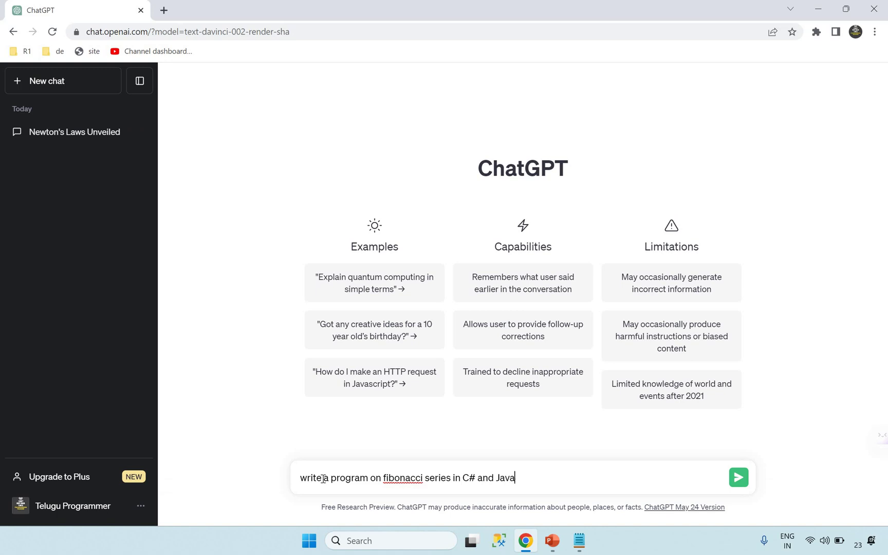
pyautogui.press('Return')
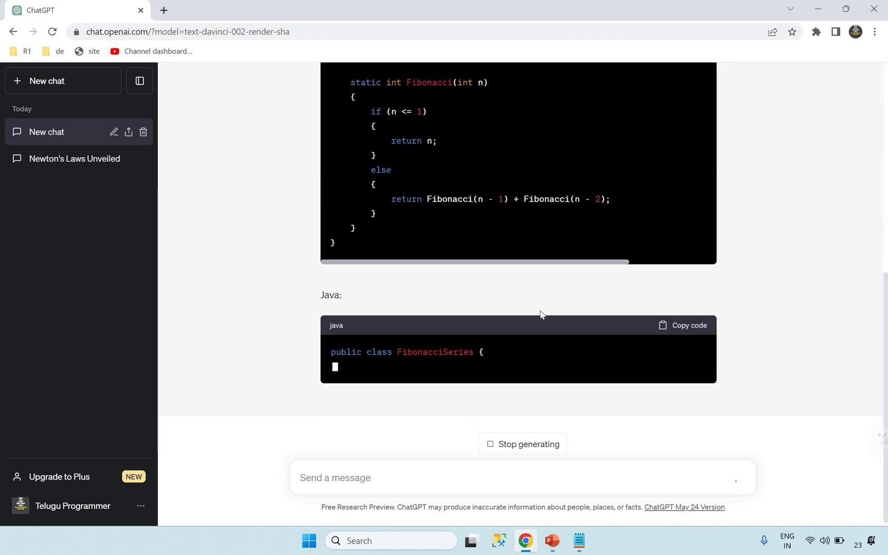
pyautogui.scroll(10, 673, 391)
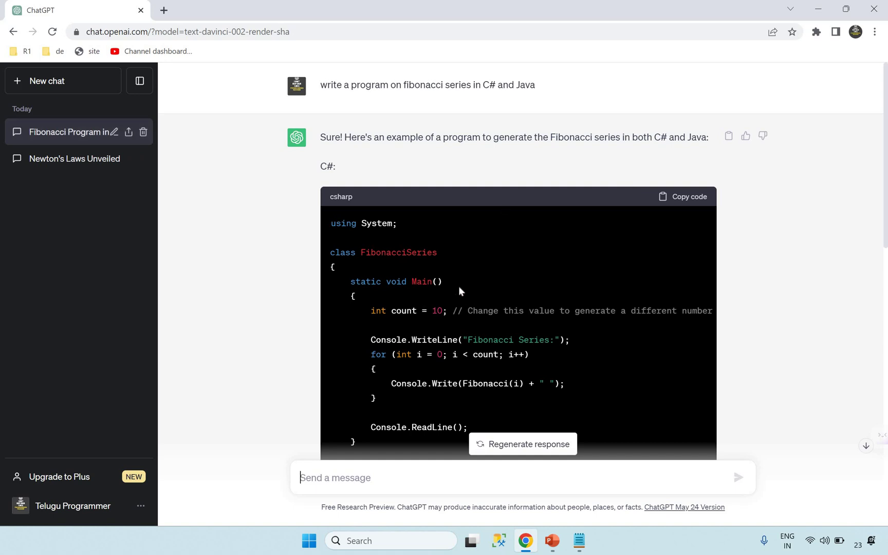
pyautogui.scroll(-2, 412, 272)
pyautogui.scroll(-2, 411, 370)
pyautogui.scroll(2, 353, 205)
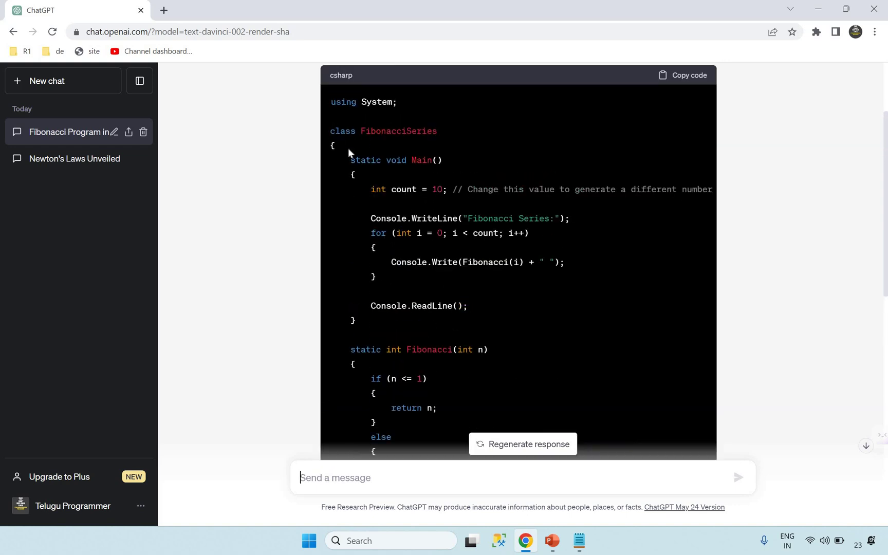
pyautogui.moveTo(350, 160); pyautogui.dragTo(377, 396)
pyautogui.scroll(-4, 369, 254)
pyautogui.moveTo(357, 253); pyautogui.dragTo(334, 204)
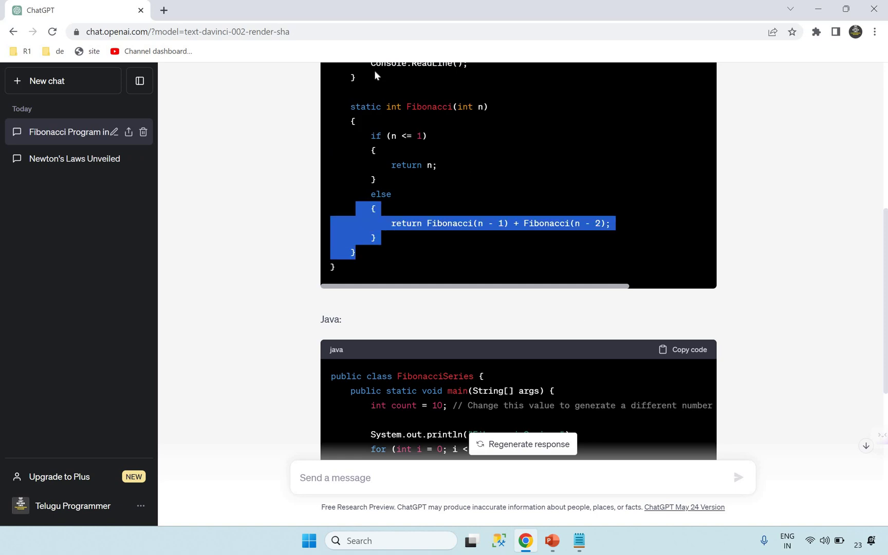
pyautogui.scroll(-4, 350, 318)
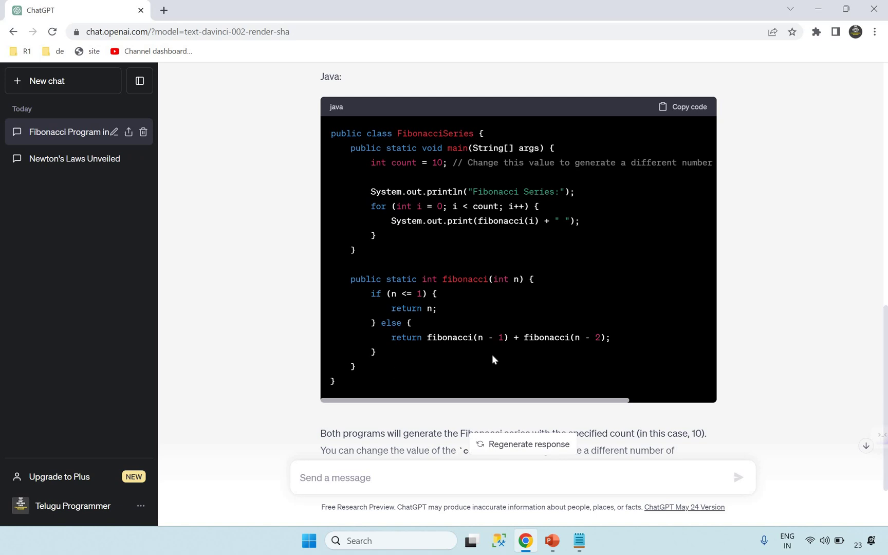
pyautogui.scroll(-2, 487, 338)
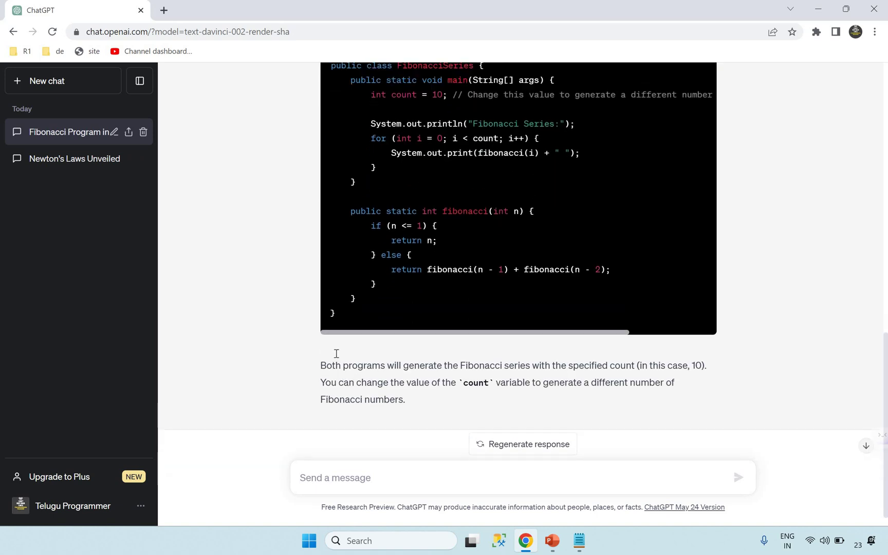
pyautogui.scroll(6, 413, 346)
pyautogui.tripleClick(415, 346)
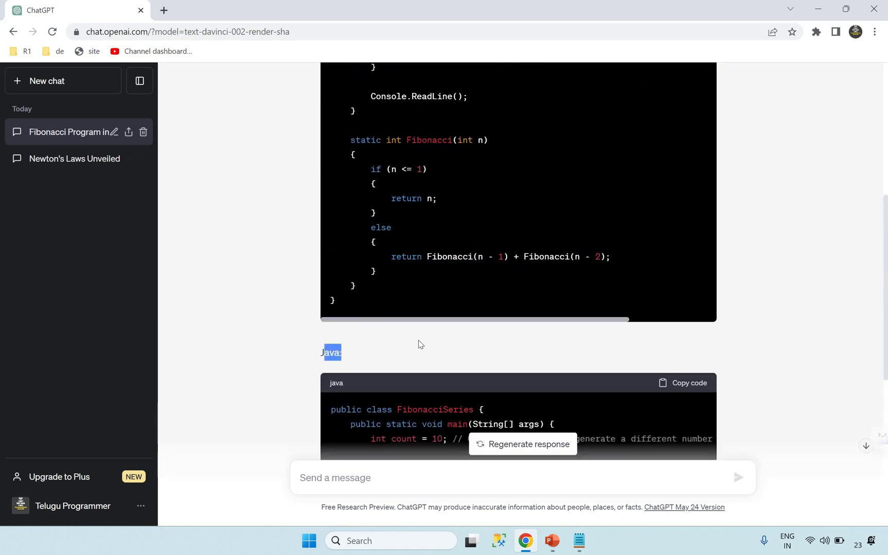
pyautogui.scroll(6, 401, 411)
pyautogui.scroll(-3, 359, 482)
pyautogui.scroll(-8, 359, 482)
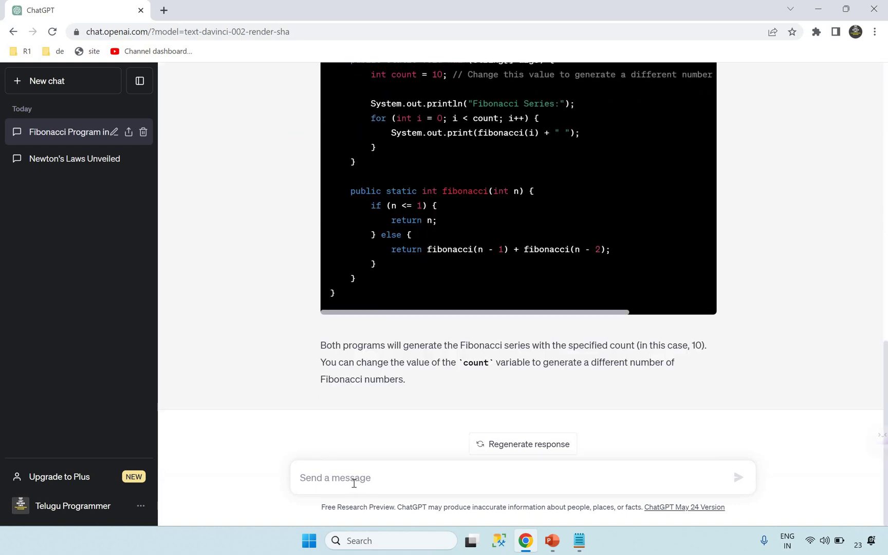
# Step: Send the follow-up 'also i need same program in python'
pyautogui.click(354, 484)
pyautogui.write('als')
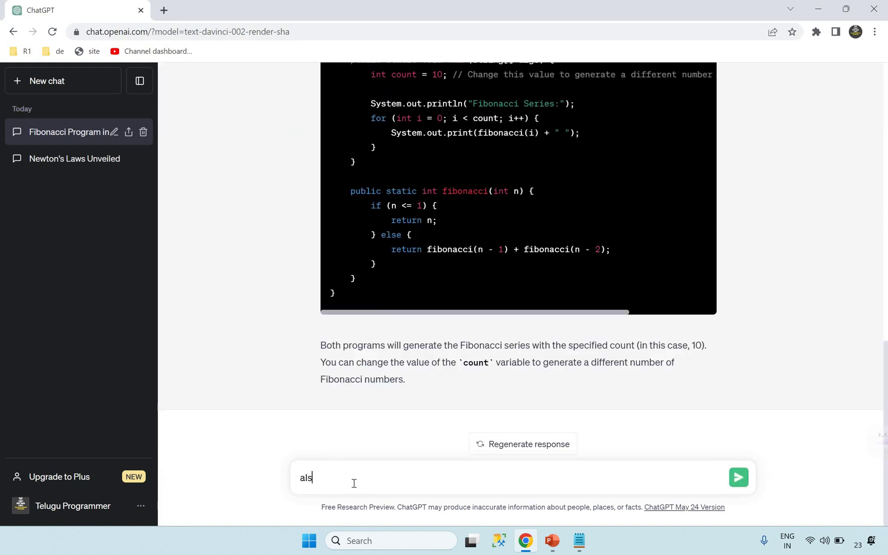
pyautogui.write('o ineed')
pyautogui.press('BackSpace')
pyautogui.press('BackSpace')
pyautogui.press('BackSpace')
pyautogui.press('BackSpace')
pyautogui.press('BackSpace')
pyautogui.write('i need')
pyautogui.press('BackSpace')
pyautogui.press('BackSpace')
pyautogui.press('BackSpace')
pyautogui.write('ed same program ')
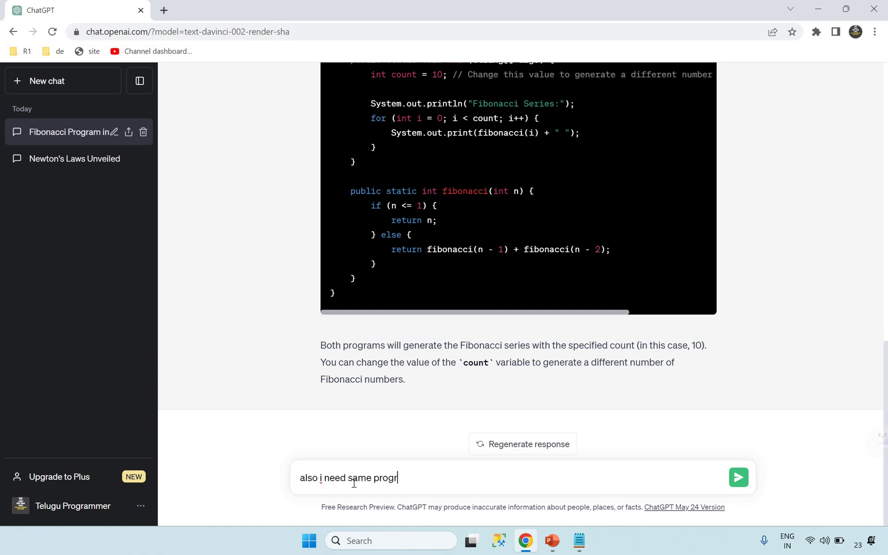
pyautogui.write('in python')
pyautogui.press('Return')
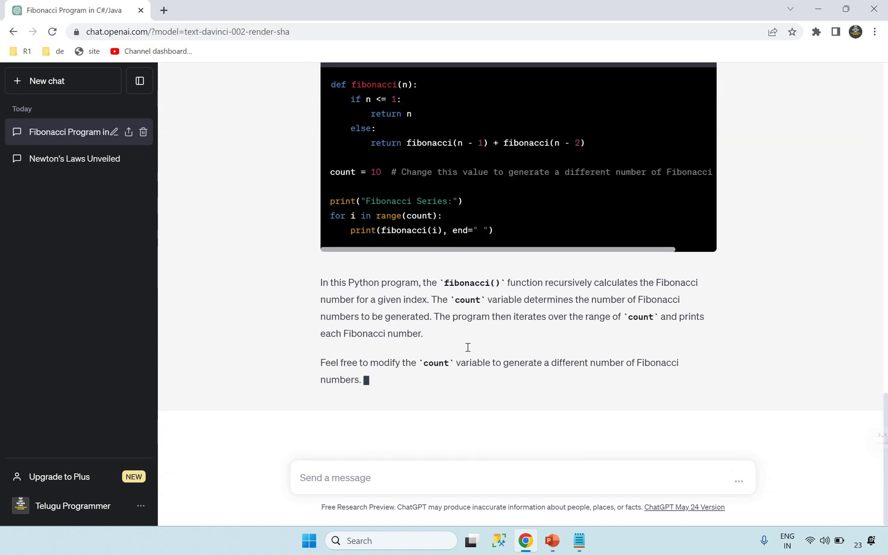
# Step: Select the returned Python Fibonacci code, then clear the selection
pyautogui.scroll(4, 388, 346)
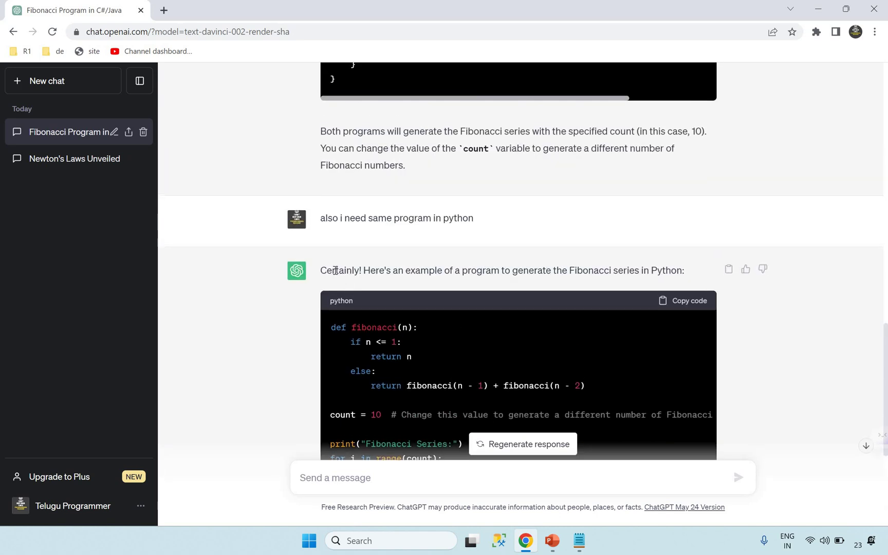
pyautogui.moveTo(335, 267); pyautogui.dragTo(505, 413)
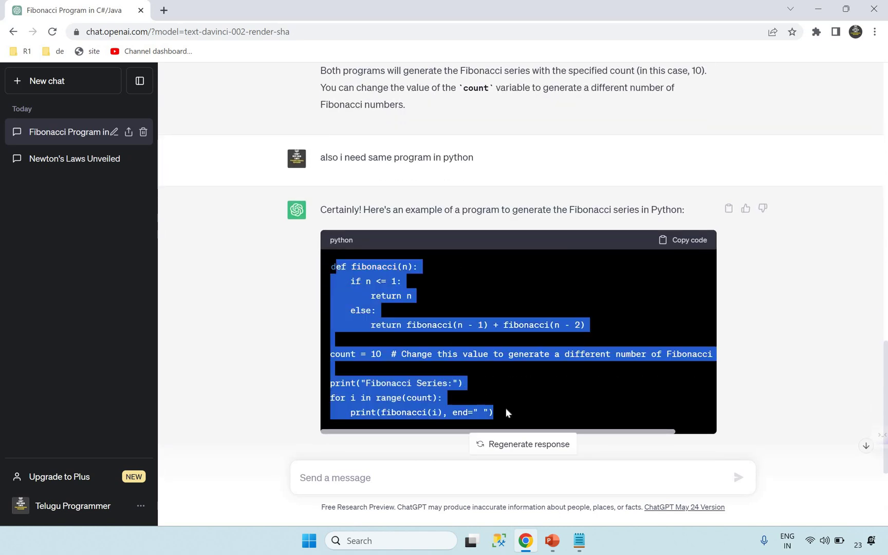
pyautogui.scroll(-1, 771, 383)
pyautogui.scroll(-3, 769, 380)
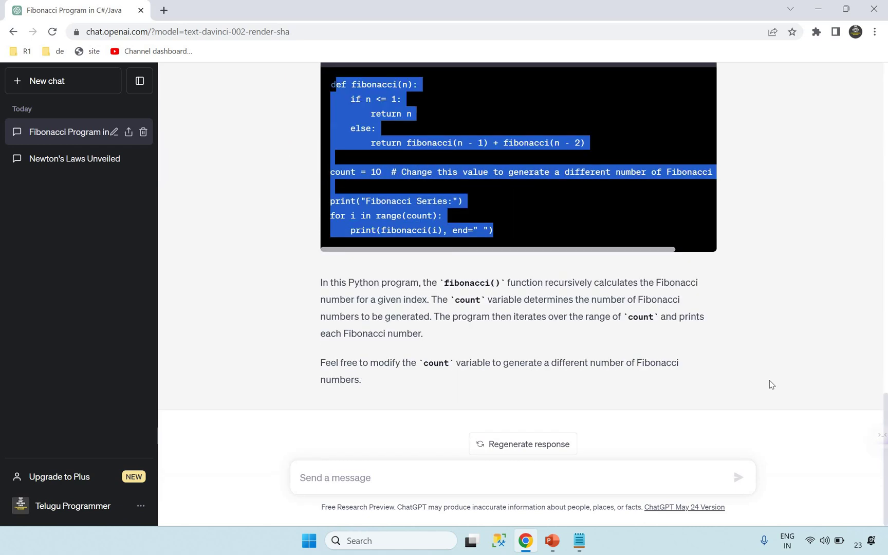
pyautogui.click(332, 484)
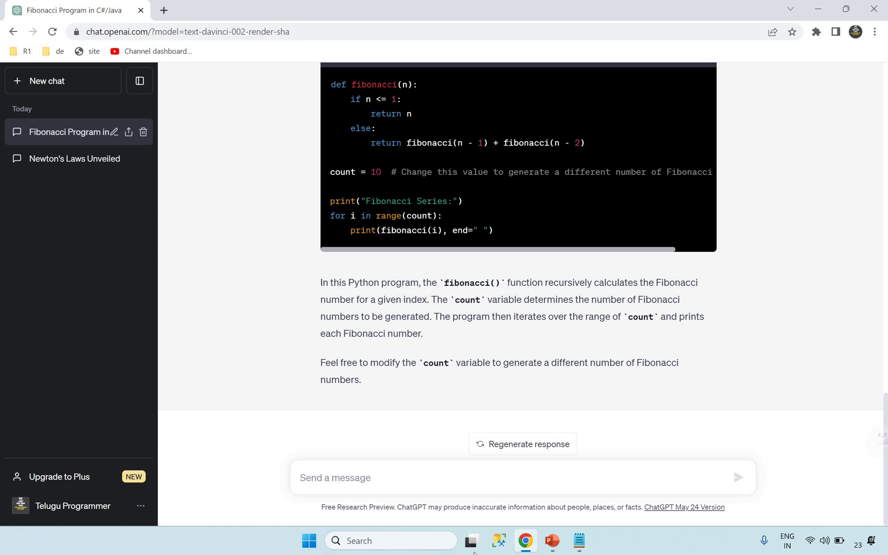
# Step: Switch from ChatGPT to the PowerPoint slide show on the Chat GPT Introduction slide
pyautogui.click(552, 540)
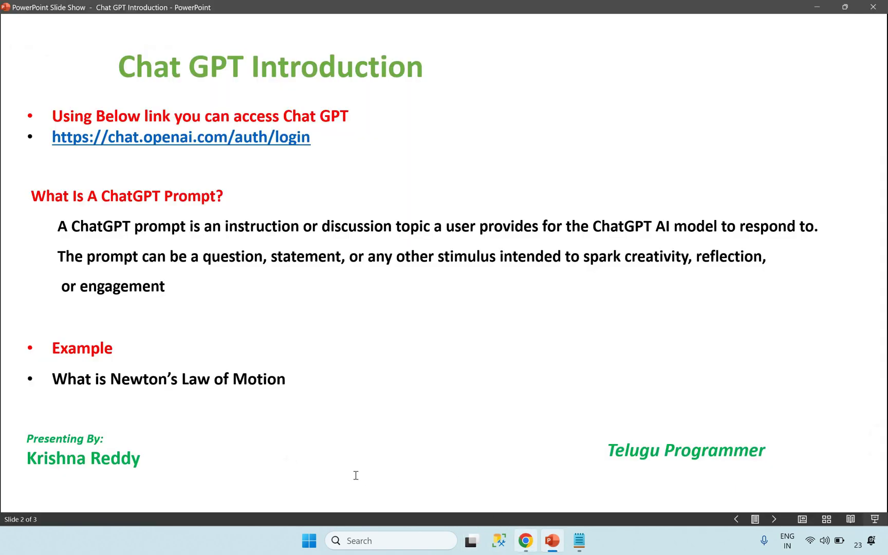
# Step: Switch from the slide show back to the ChatGPT conversation with Alt+Tab
pyautogui.hotkey('alt', 'Tab')
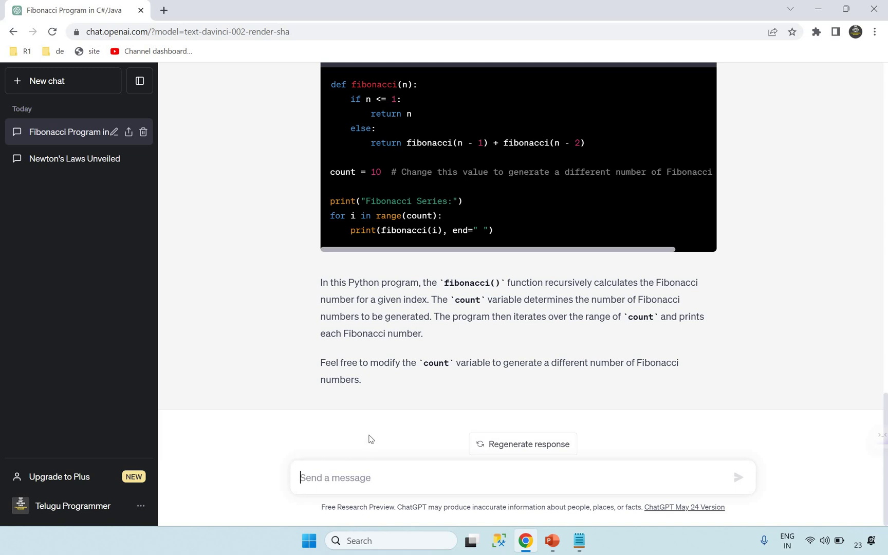
pyautogui.scroll(3, 271, 299)
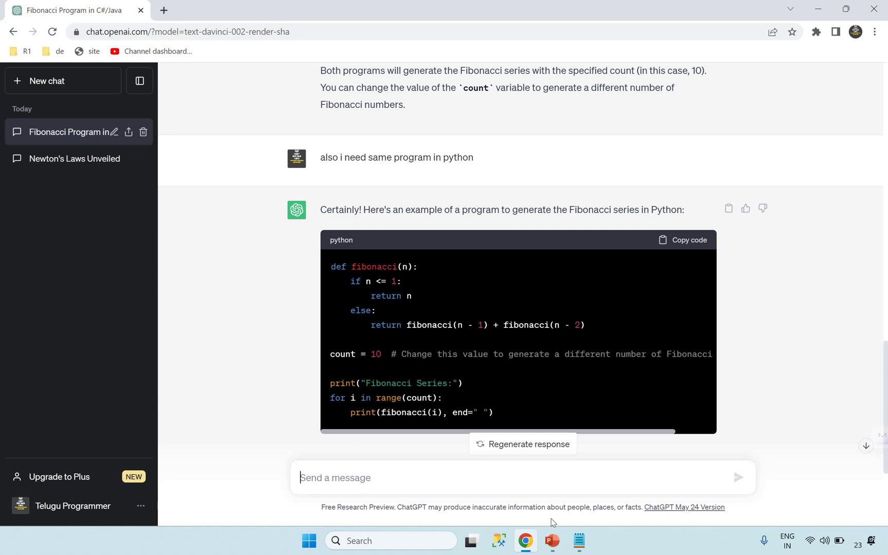
# Step: Return to the slide show and step back through slide 2 to slide 1, Introduction To ChatGPT
pyautogui.hotkey('alt', 'Tab')
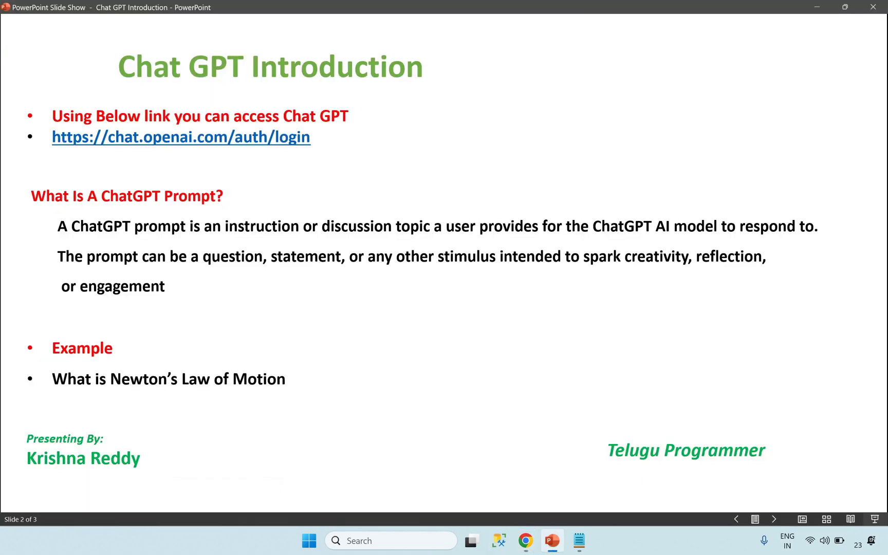
pyautogui.press('Left')
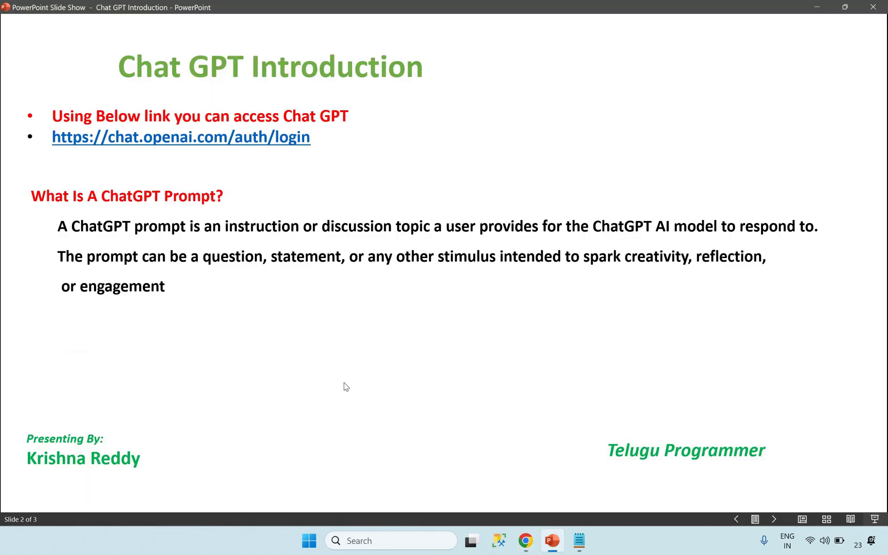
pyautogui.press('Left')
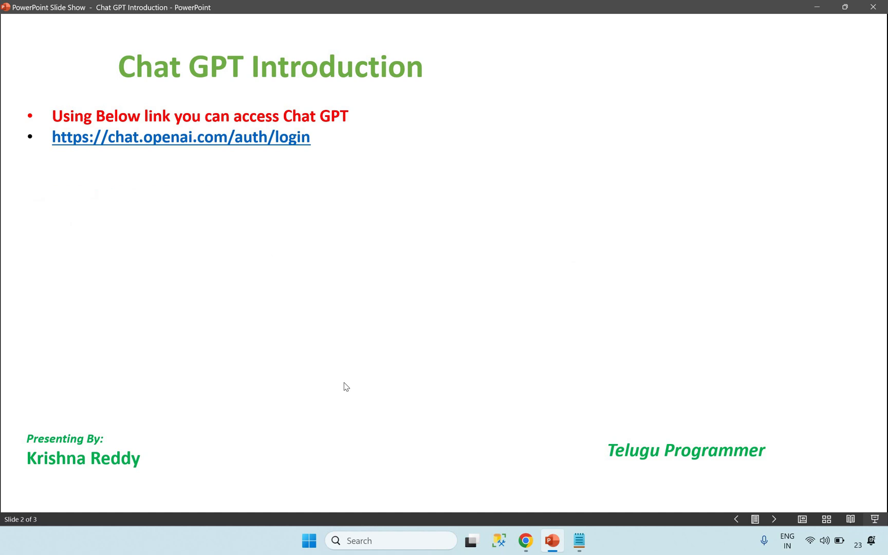
pyautogui.press('Left')
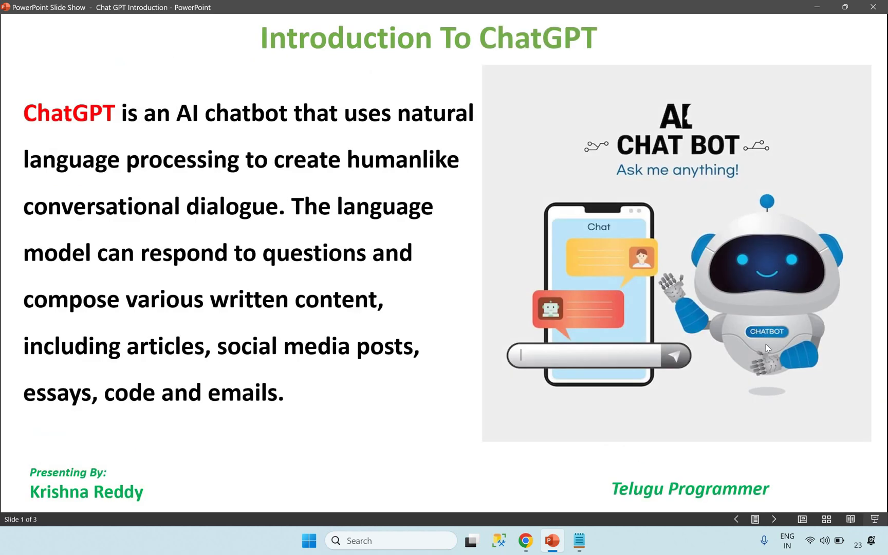